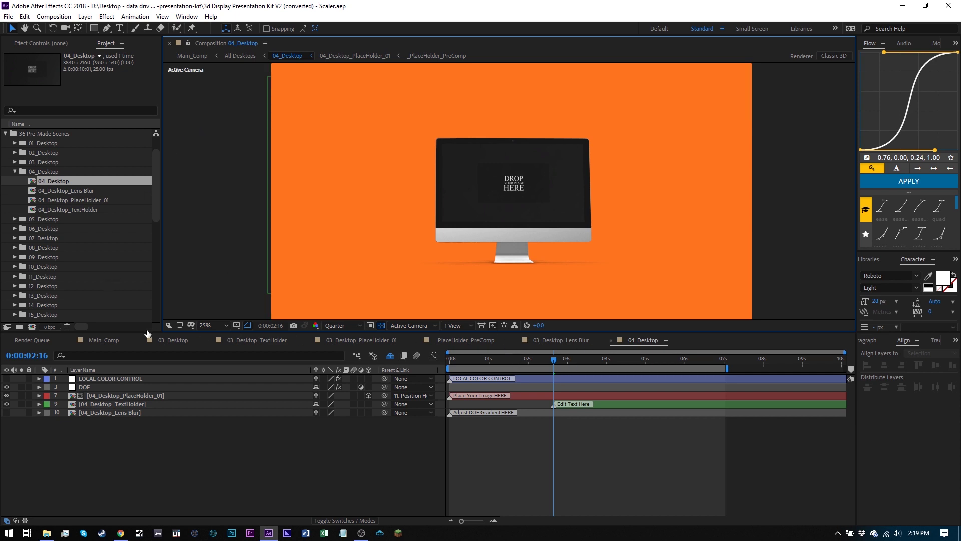
- Close the Main_Comp, 03_Desktop_Lens Blur and other leftover timelines, keeping only 04_Desktop open
left_click(73, 339)
left_click(73, 339)
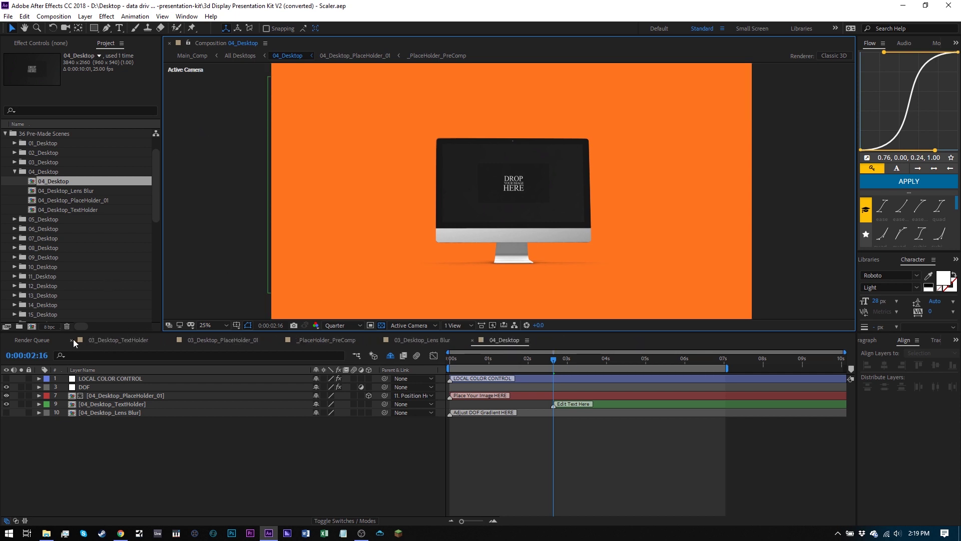
left_click(73, 339)
left_click(73, 339)
left_click(73, 339)
left_click(73, 339)
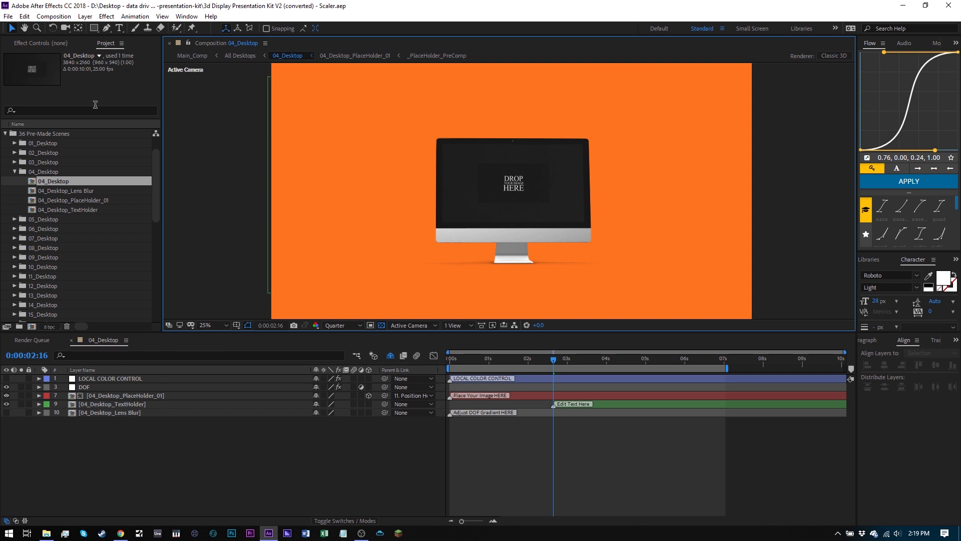
left_click(8, 16)
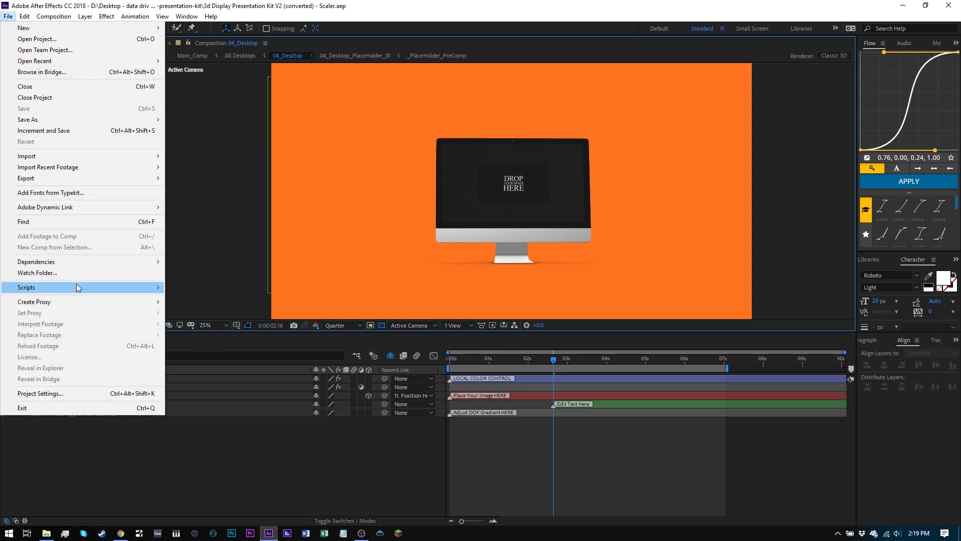
mouse_move(80, 288)
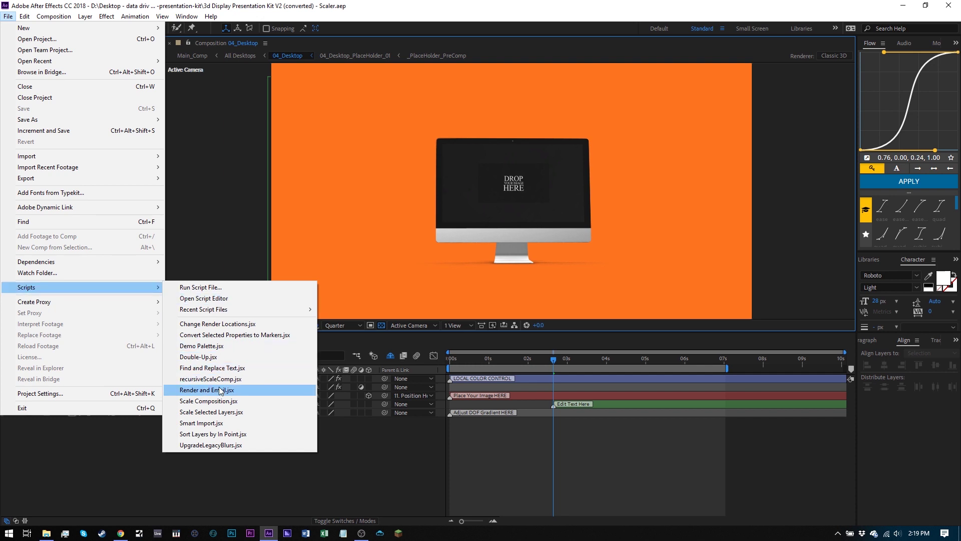
left_click(207, 401)
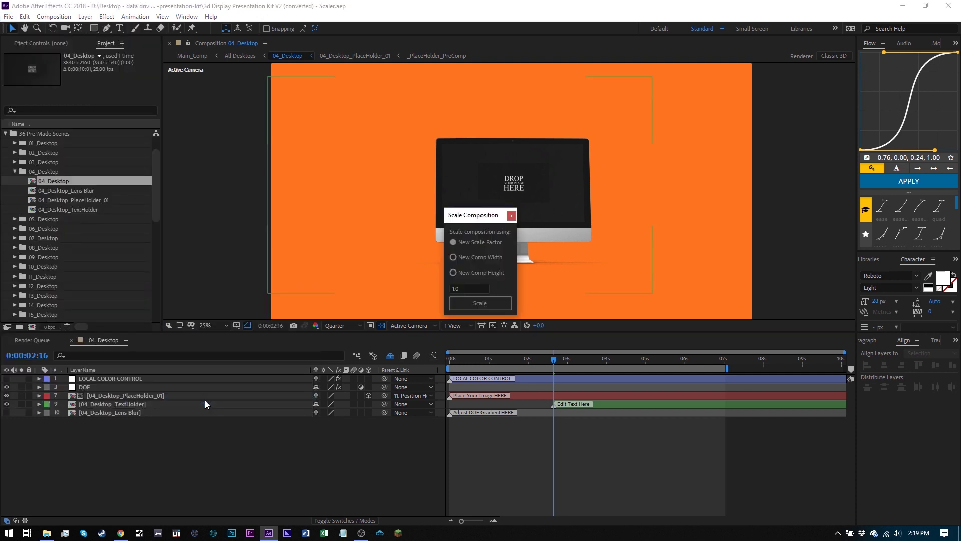
left_click(452, 257)
left_click_drag(467, 289, 460, 289)
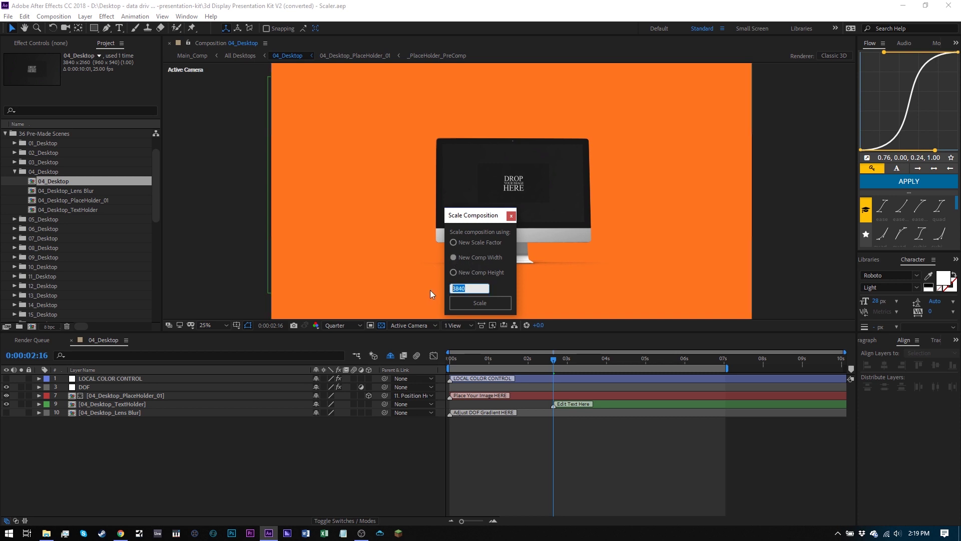
type("1920")
left_click(511, 216)
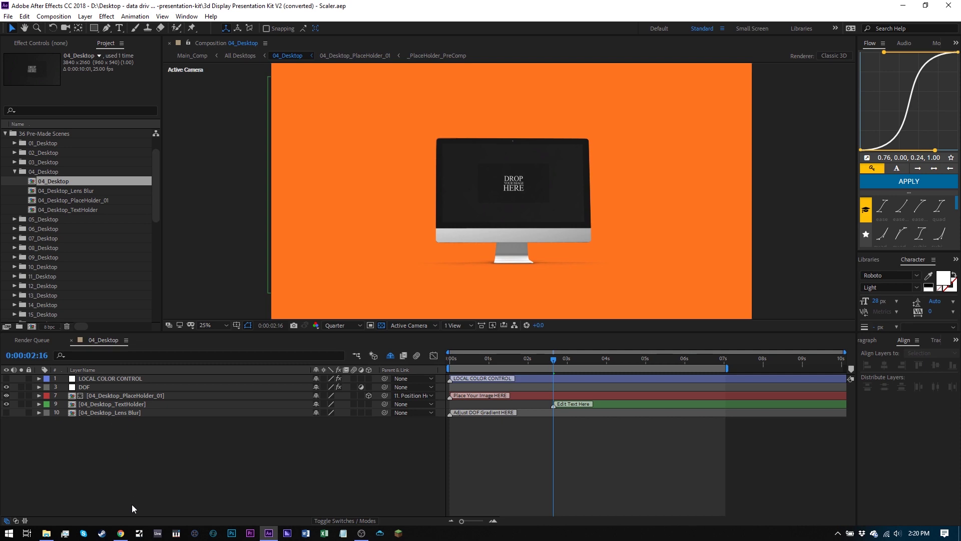
left_click(121, 532)
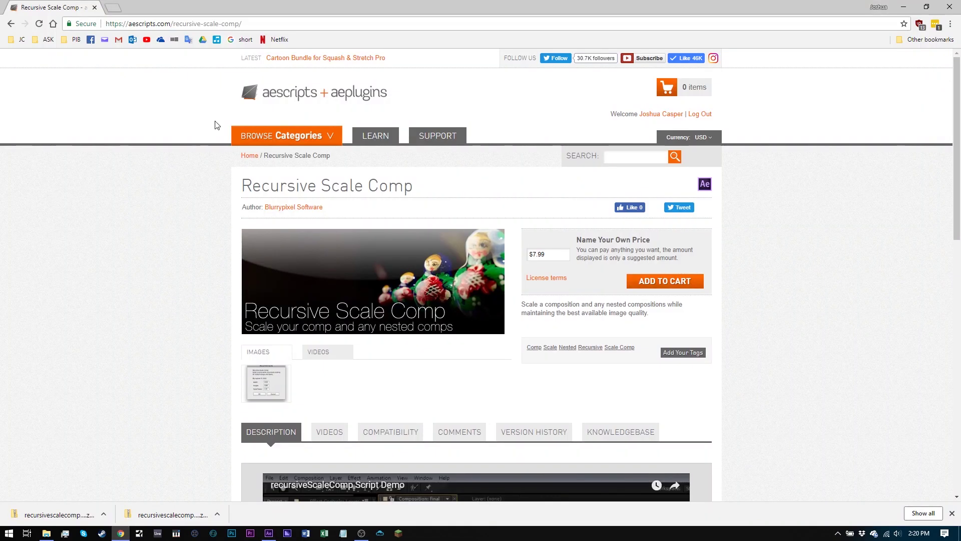
mouse_move(300, 136)
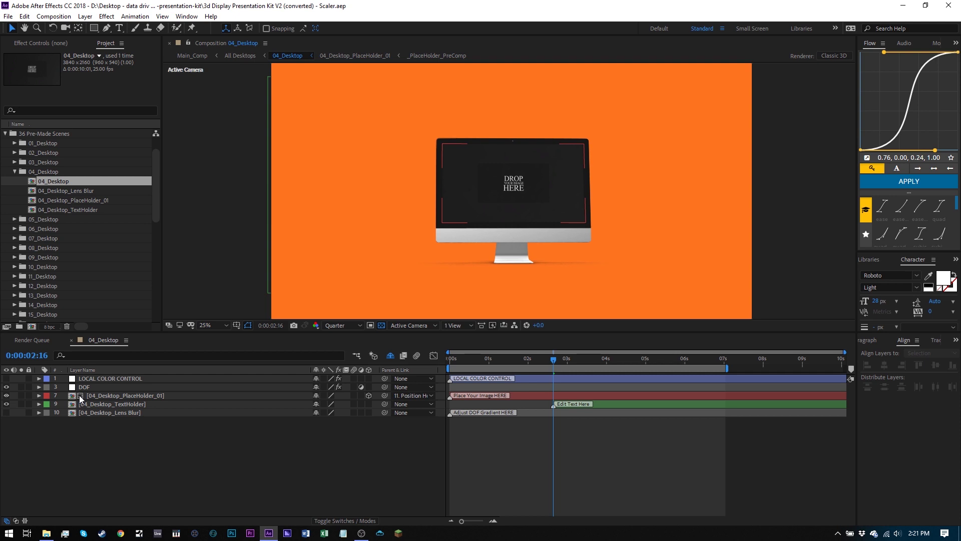
- Open the 04_Desktop_PlaceHolder_01 and _PlaceHolder_PreComp precomps, then return to 04_Desktop
double_click(92, 396)
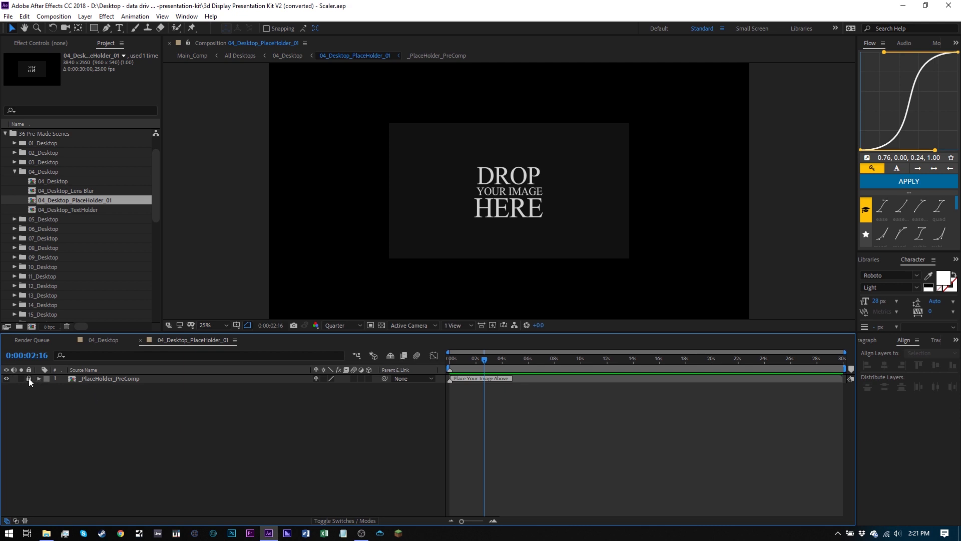
double_click(82, 380)
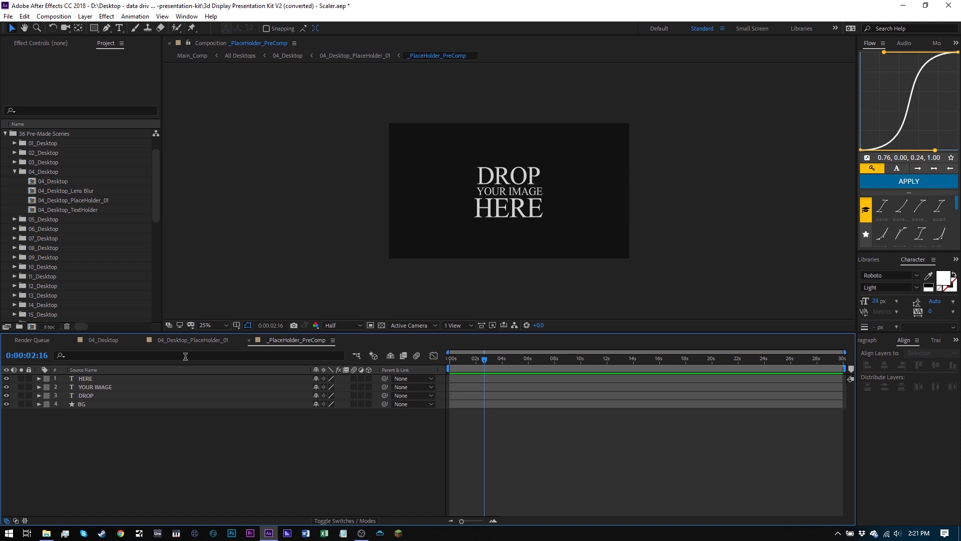
left_click(28, 379)
left_click(28, 379)
left_click(191, 342)
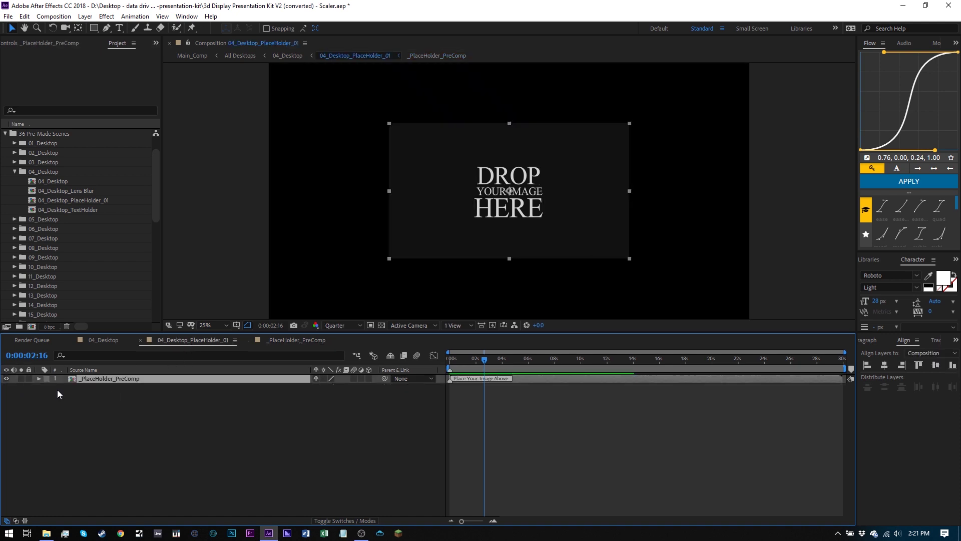
left_click(106, 339)
- Open the TextHolder and Lens Blur precomps, return to 04_Desktop, and reveal the shy layers
double_click(87, 404)
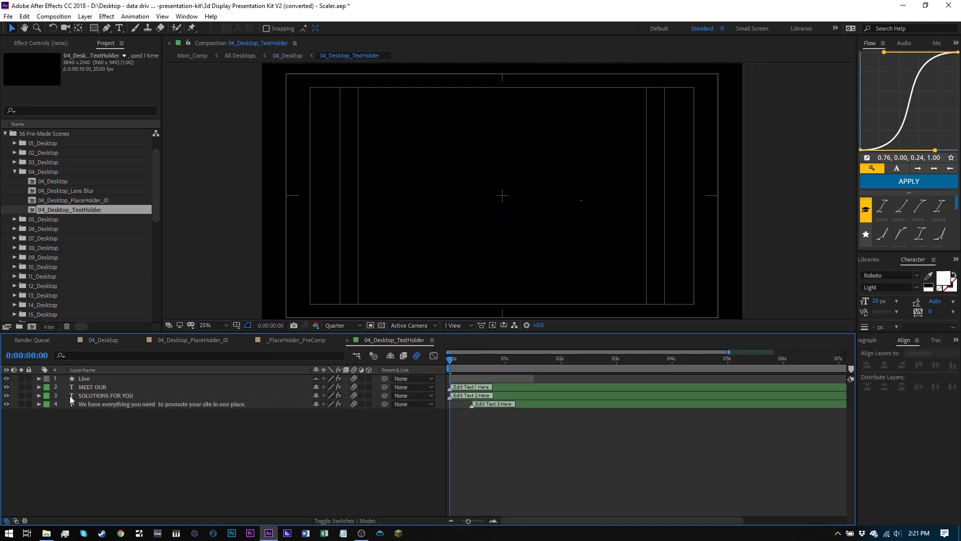
left_click(178, 340)
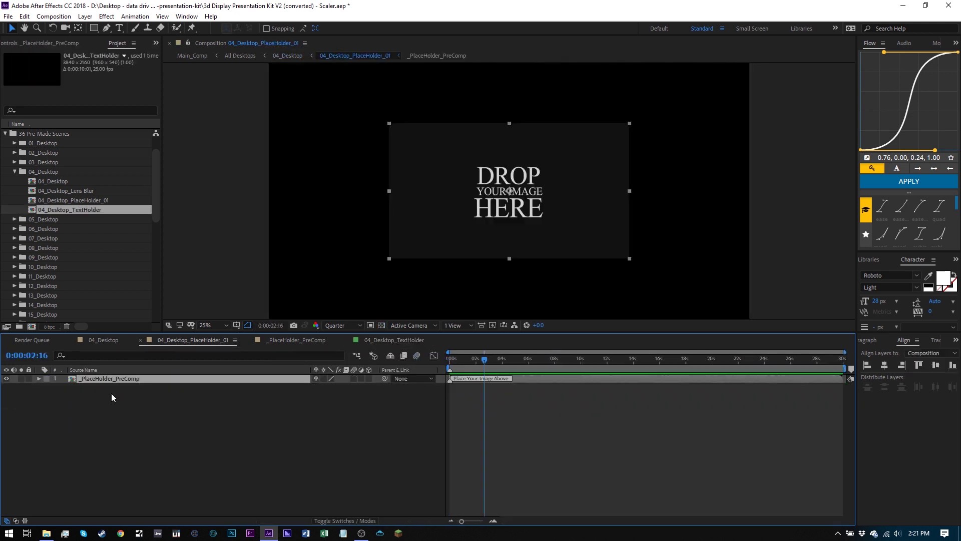
left_click(108, 345)
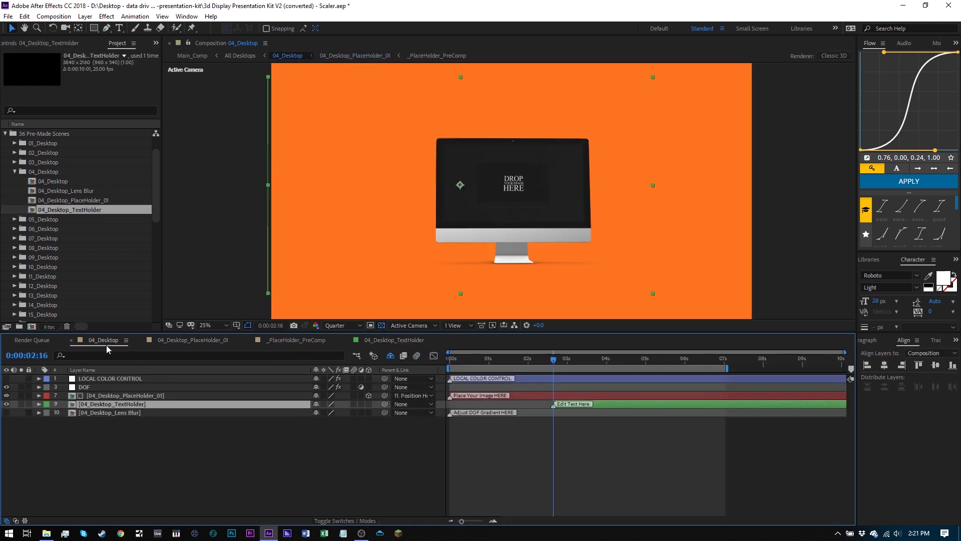
double_click(76, 410)
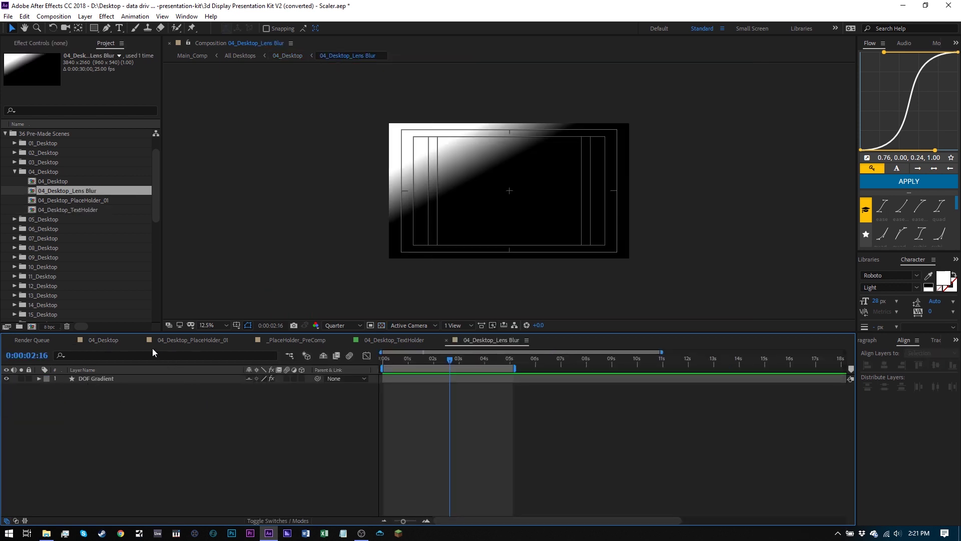
left_click(104, 340)
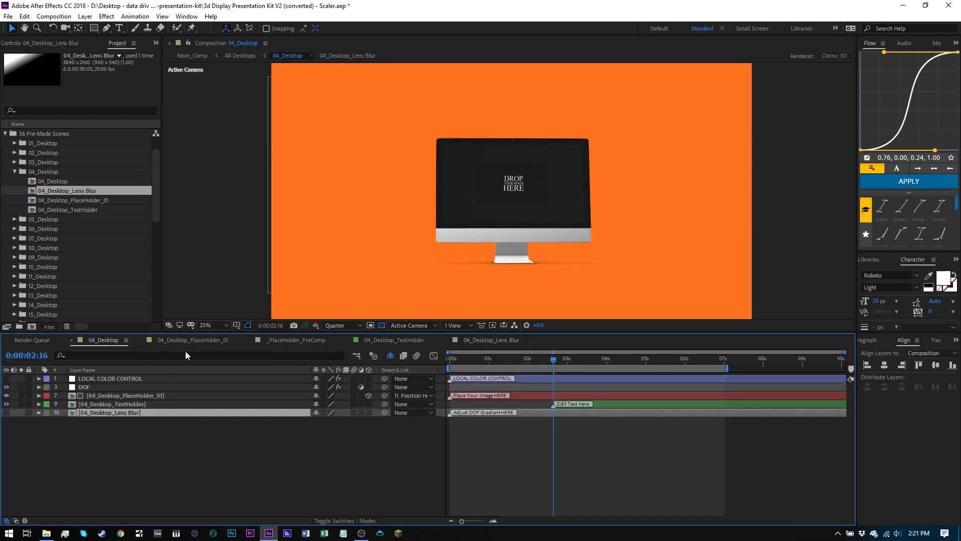
left_click(390, 356)
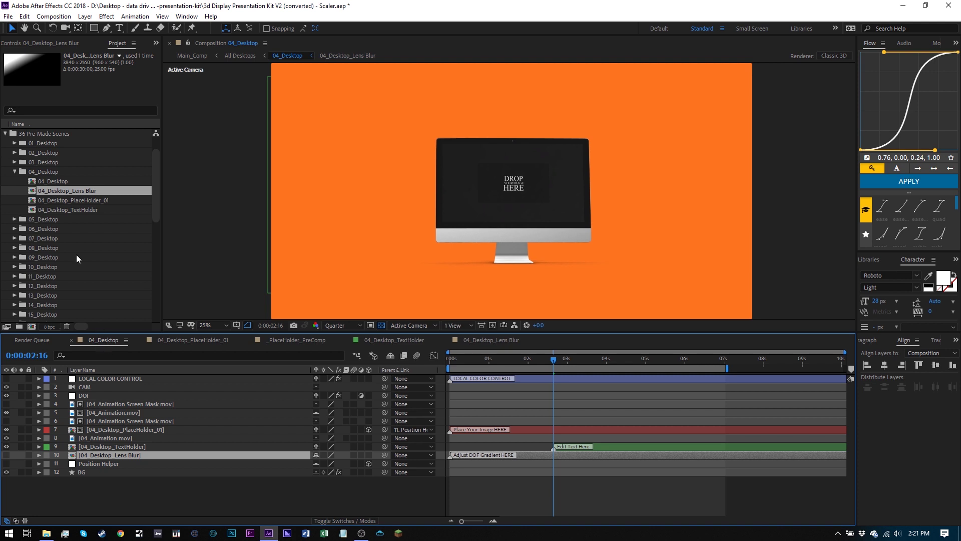
- Run recursiveScaleComp.jsx with width 1920 to rescale 04_Desktop and nested comps to 1920×1080
left_click(8, 16)
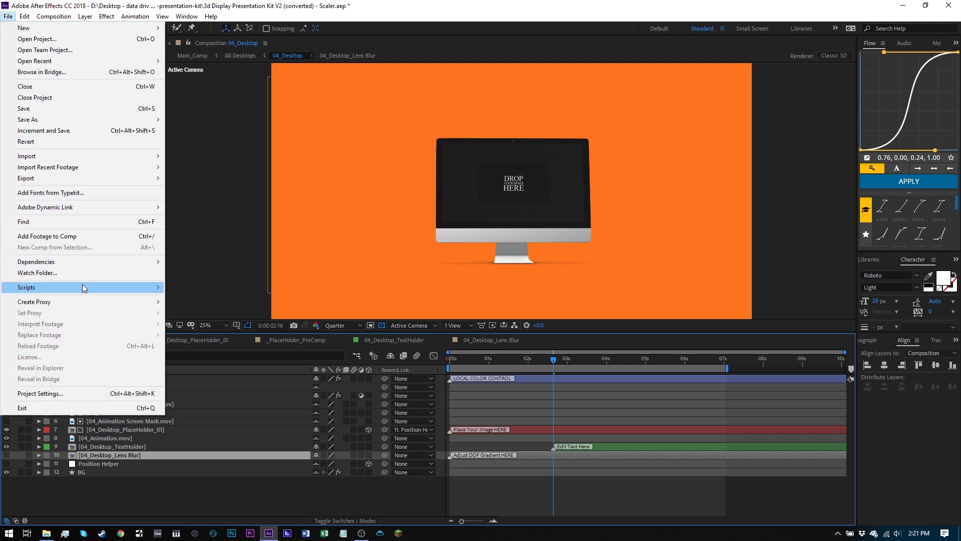
mouse_move(83, 288)
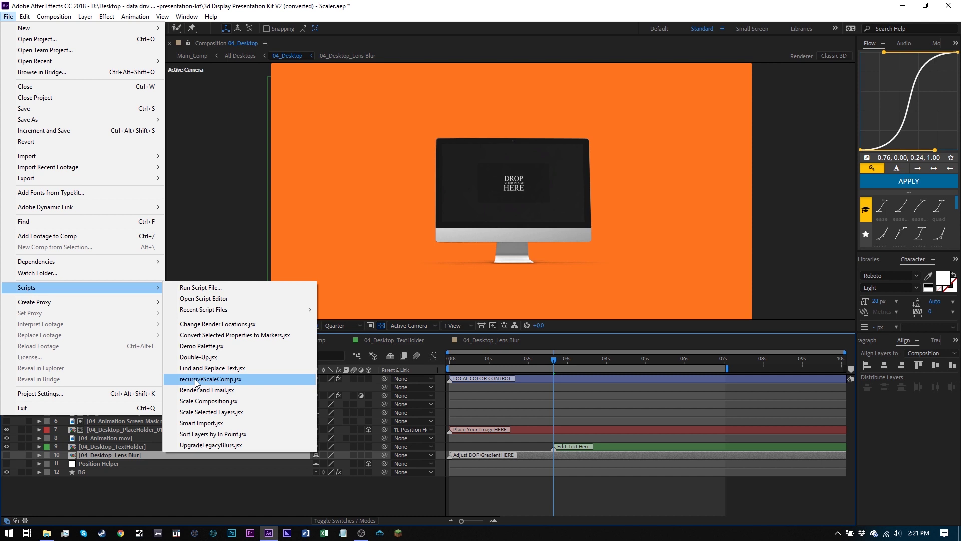
left_click(212, 383)
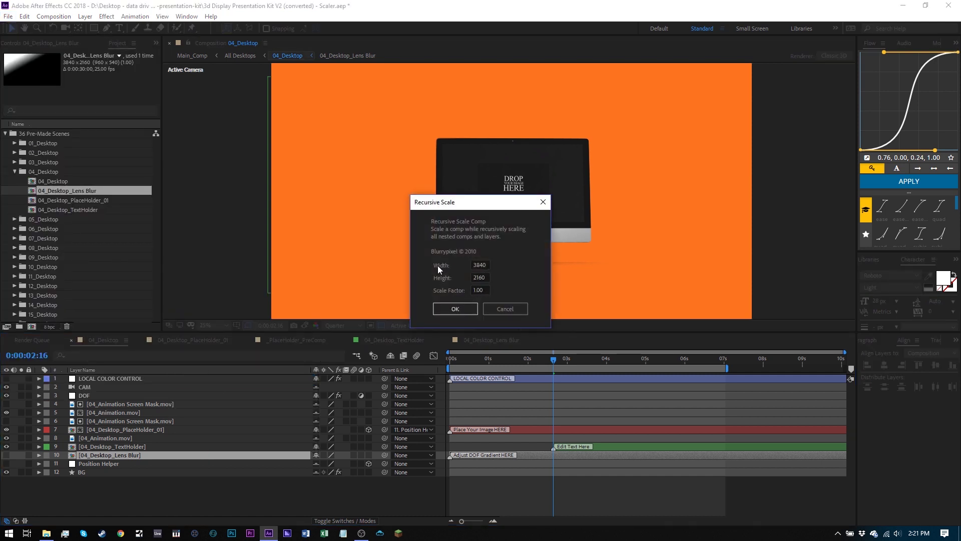
left_click_drag(485, 265, 456, 265)
type("1920")
left_click(481, 289)
left_click(440, 309)
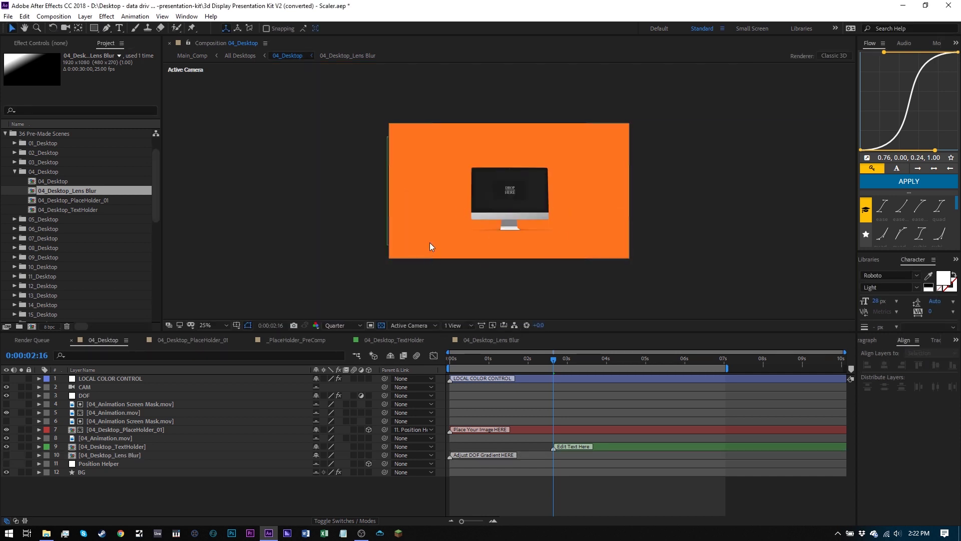
- Check the 04_Desktop composition settings, then close them without changes
right_click(103, 341)
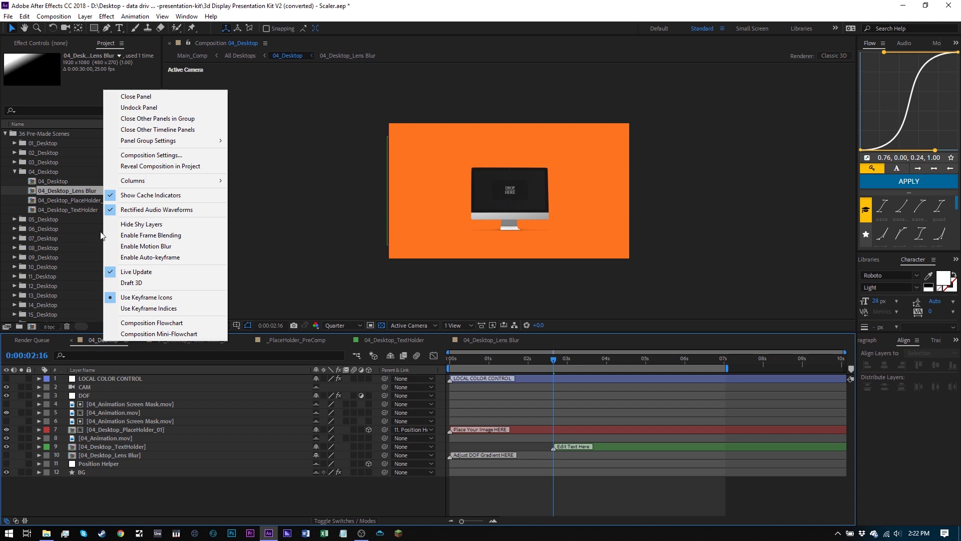
left_click(140, 155)
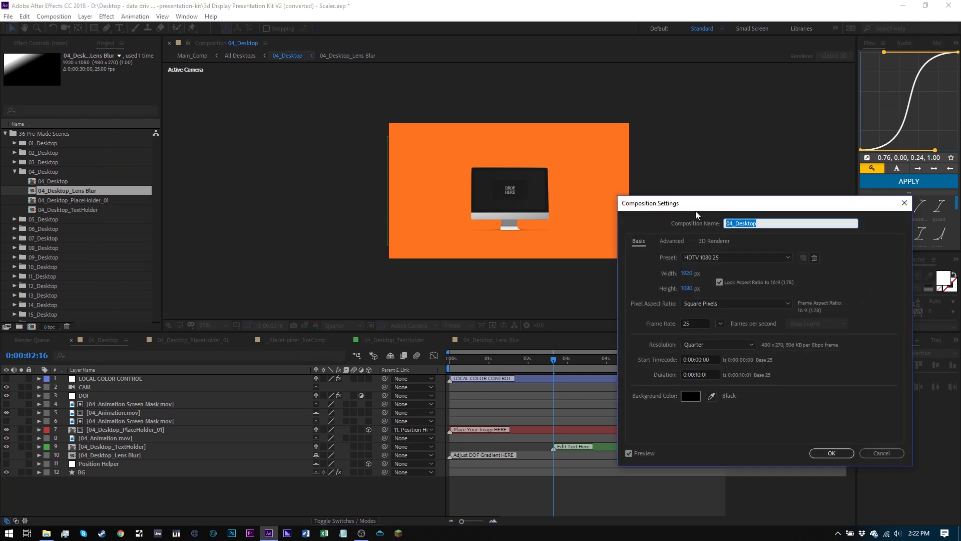
left_click_drag(695, 211, 522, 188)
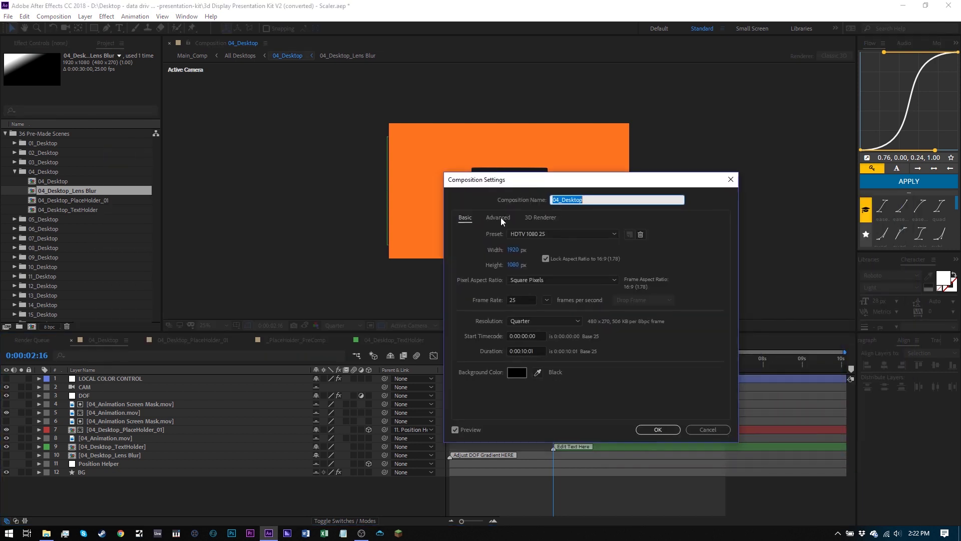
left_click(730, 180)
left_click(903, 5)
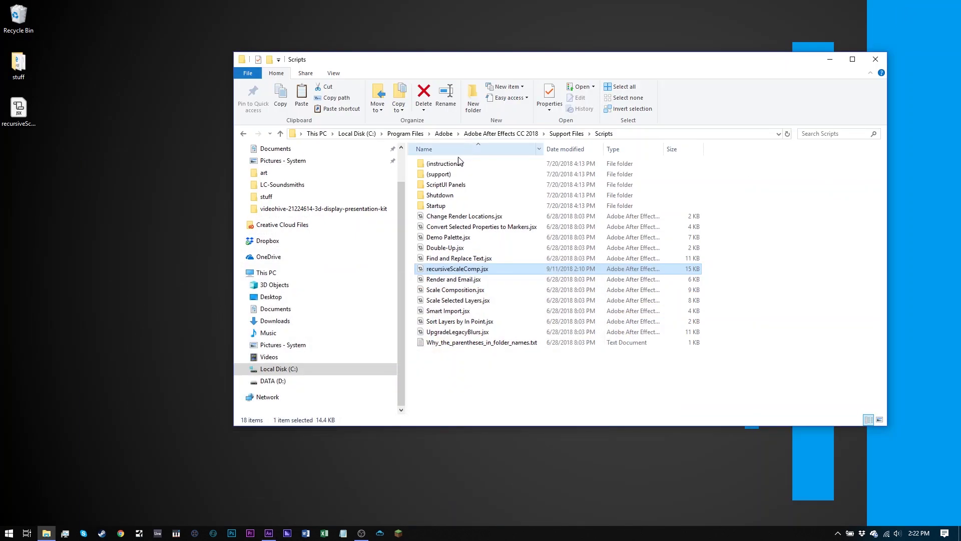
left_click_drag(481, 61, 379, 66)
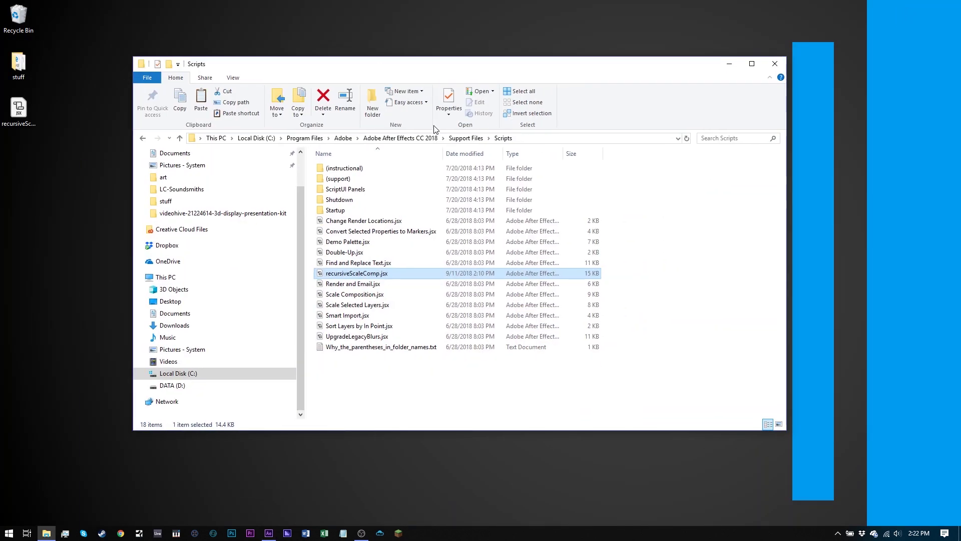